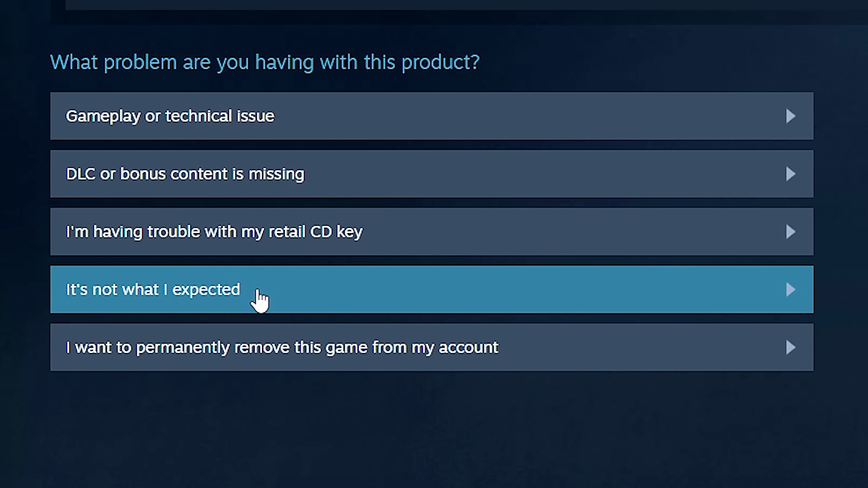
Step: Report that the game is not what was expected and request a refund to the Steam Wallet
{"action": "left_click", "coordinate": [260, 301]}
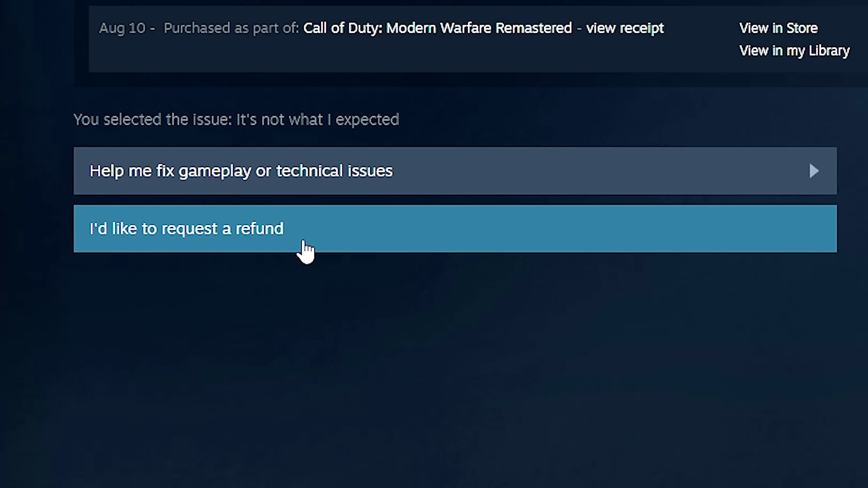
{"action": "left_click", "coordinate": [302, 246]}
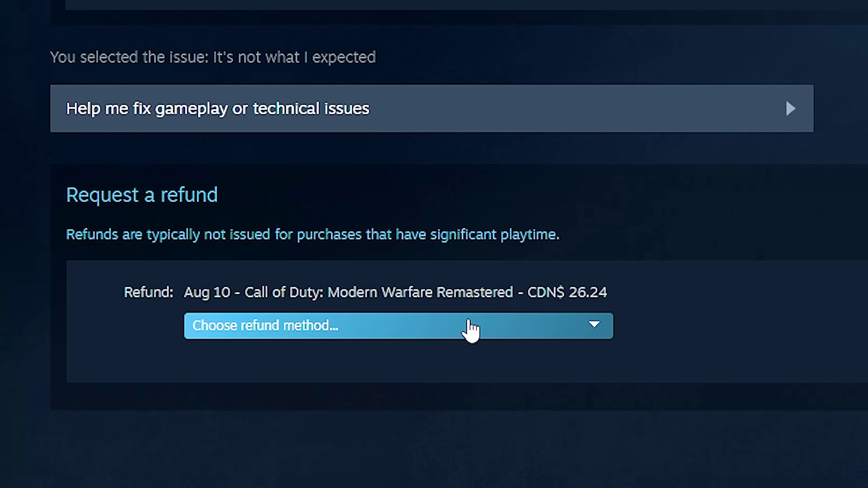
{"action": "left_click", "coordinate": [469, 330]}
{"action": "left_click", "coordinate": [469, 352]}
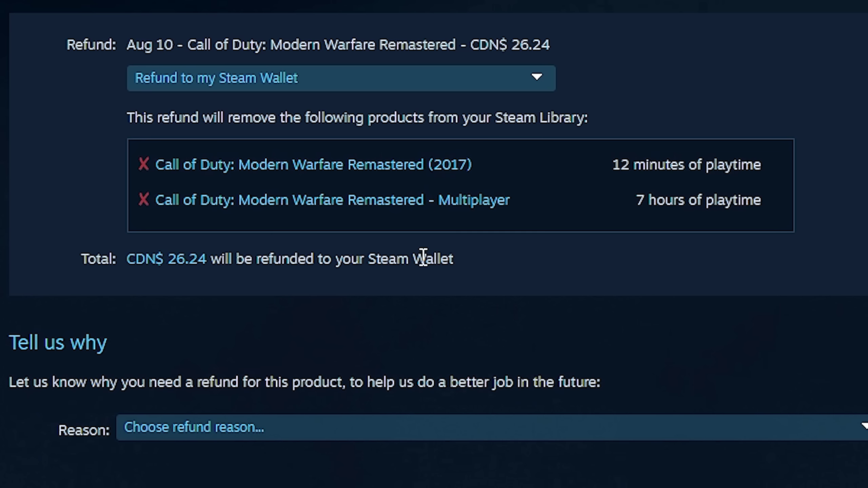
Step: Choose "It won't start" as the reason for the refund request
{"action": "left_click", "coordinate": [177, 439]}
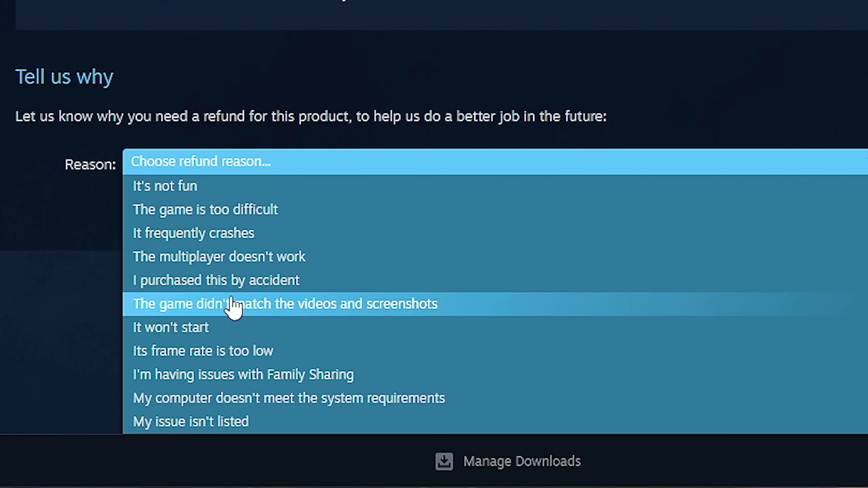
{"action": "left_click", "coordinate": [167, 330]}
{"action": "scroll", "coordinate": [475, 179], "scroll_direction": "down", "scroll_amount": 3}
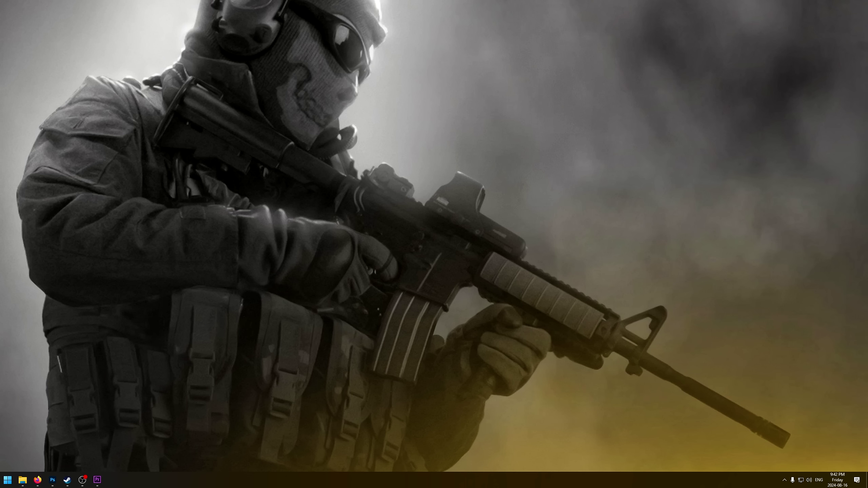
{"action": "left_click_drag", "start_coordinate": [454, 89], "coordinate": [587, 202]}
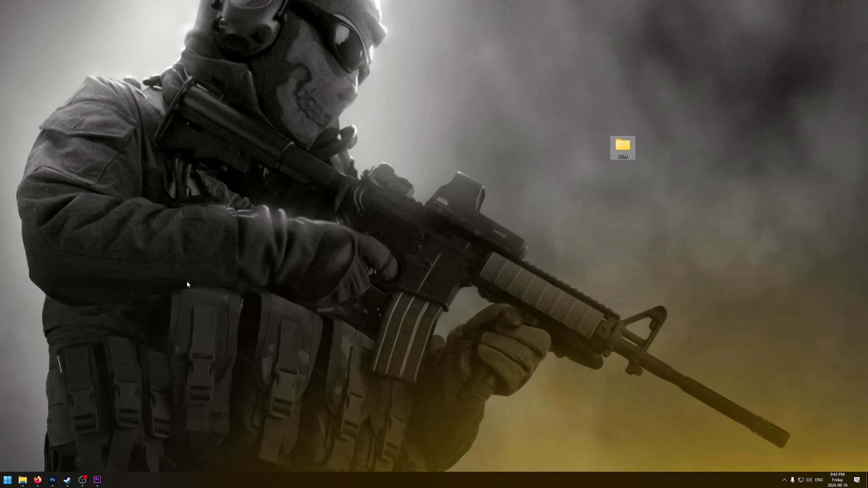
Step: Switch to Steam, open the installation folder of Call of Duty: Modern Warfare Remastered - Multiplayer, and minimize Steam
{"action": "left_click", "coordinate": [68, 480]}
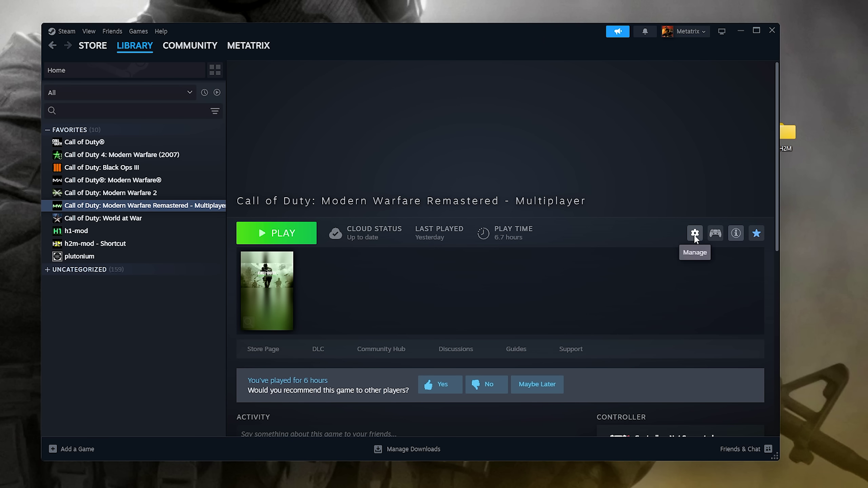
{"action": "left_click", "coordinate": [694, 233]}
{"action": "left_click", "coordinate": [719, 298]}
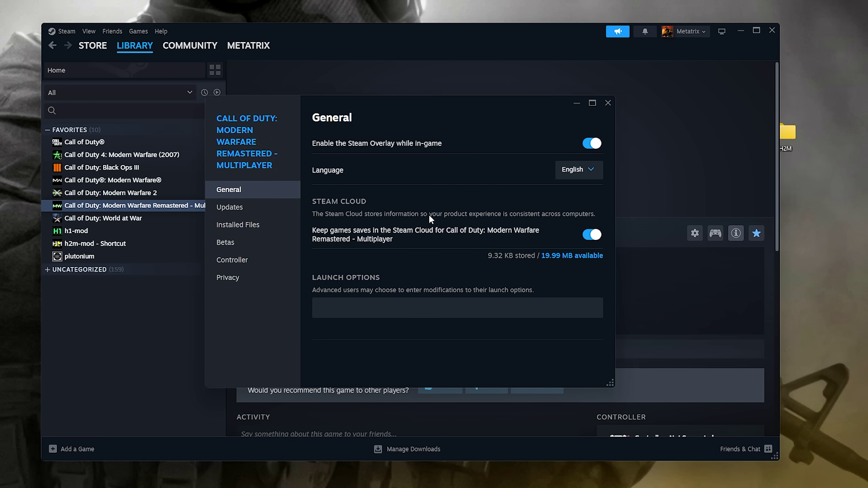
{"action": "left_click", "coordinate": [238, 225]}
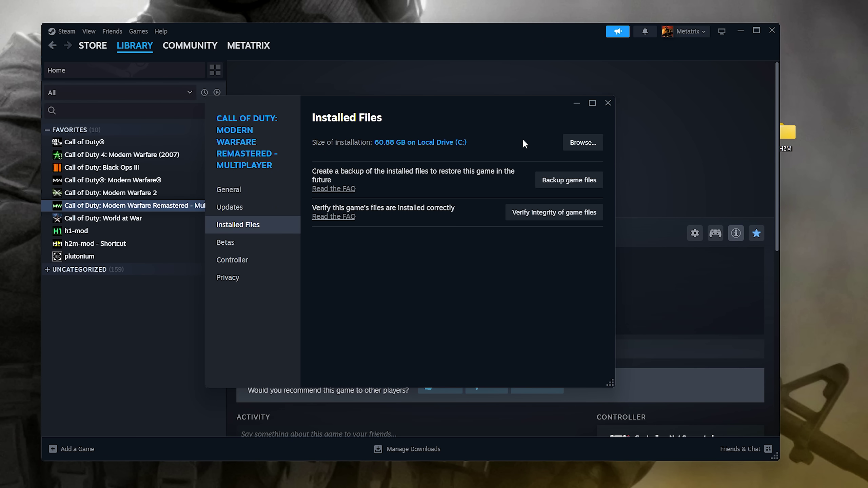
{"action": "left_click", "coordinate": [583, 142]}
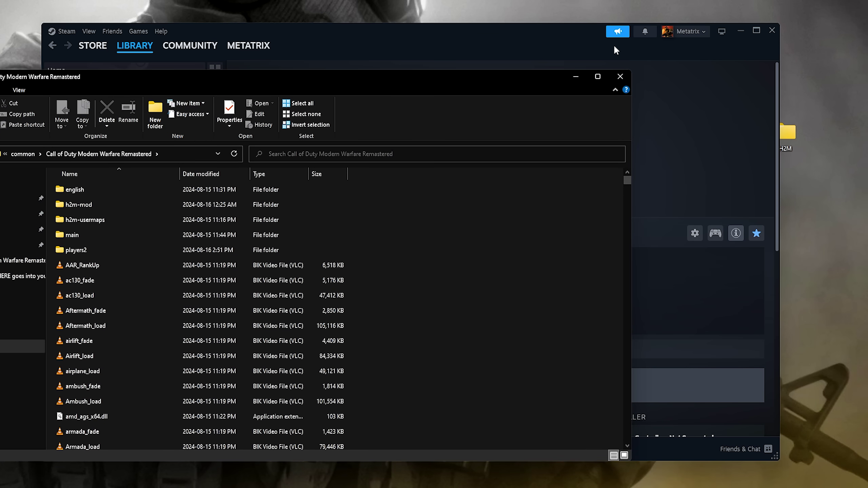
{"action": "left_click", "coordinate": [741, 31]}
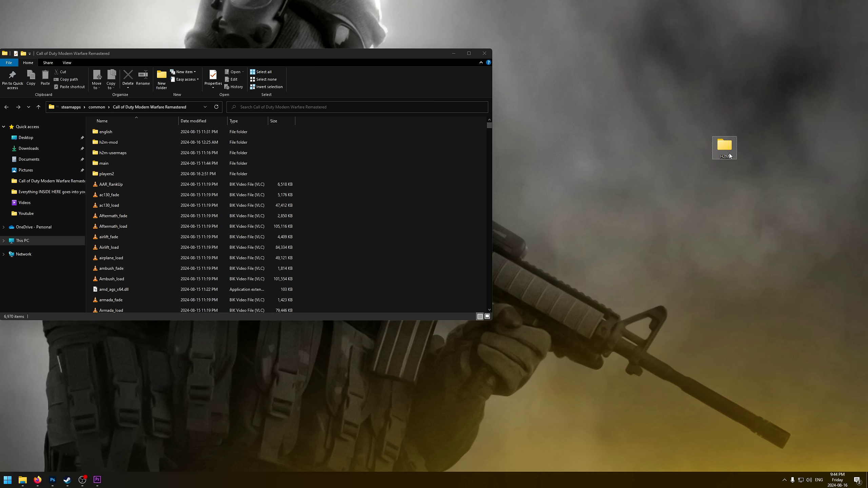
Step: Examine the mod files in H2M's "Everything INSIDE HERE goes into your MWR Directory" subfolder, selecting all of them, and close the window
{"action": "double_click", "coordinate": [724, 147]}
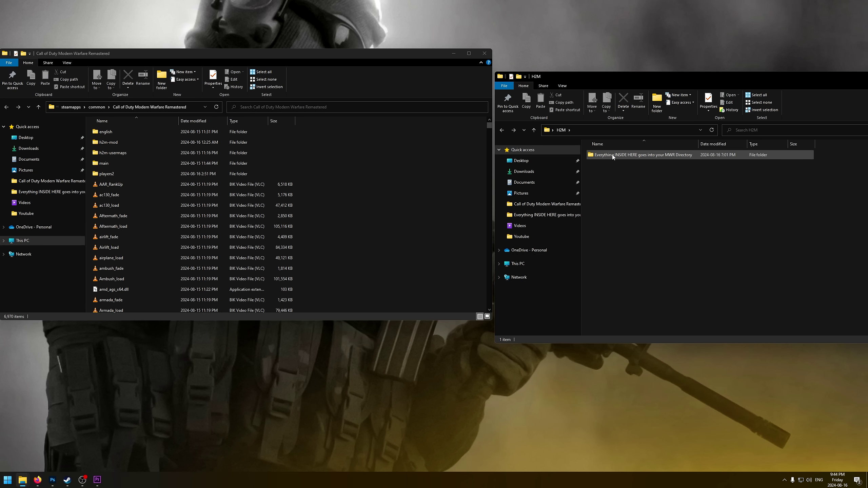
{"action": "double_click", "coordinate": [613, 157]}
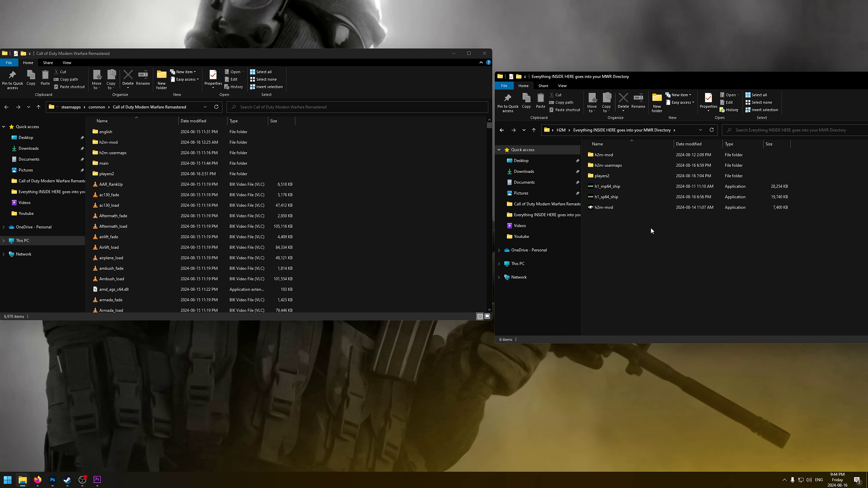
{"action": "left_click_drag", "start_coordinate": [651, 231], "coordinate": [636, 196]}
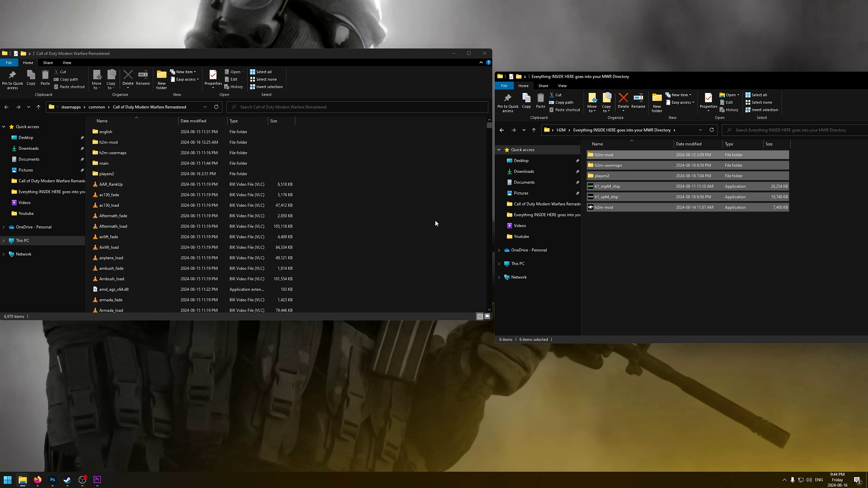
{"action": "left_click_drag", "start_coordinate": [649, 77], "coordinate": [458, 82]}
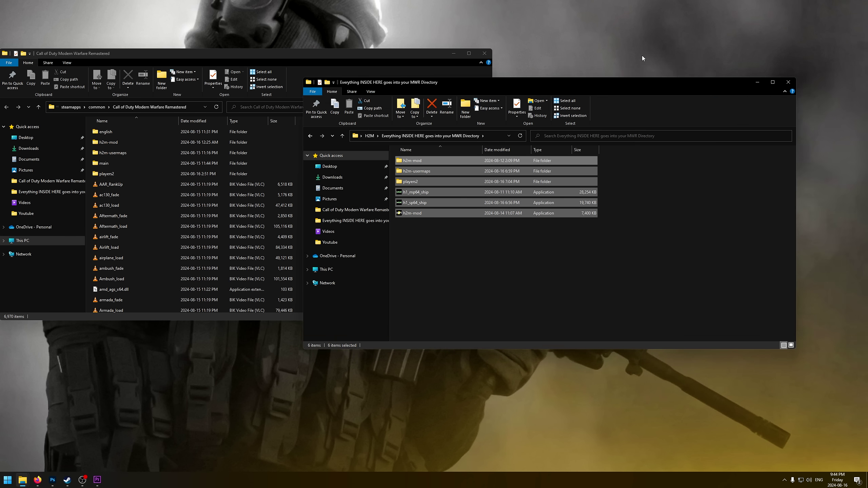
{"action": "left_click", "coordinate": [788, 82]}
Step: Create a shortcut to the h2m-mod application in the game folder, move it to the desktop, and close the folder
{"action": "left_click_drag", "start_coordinate": [409, 56], "coordinate": [567, 83]}
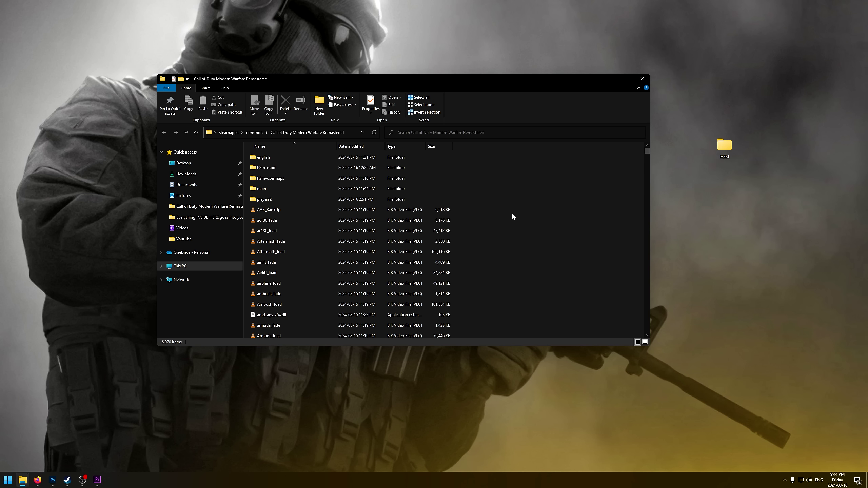
{"action": "scroll", "coordinate": [383, 215], "scroll_direction": "down", "scroll_amount": 20}
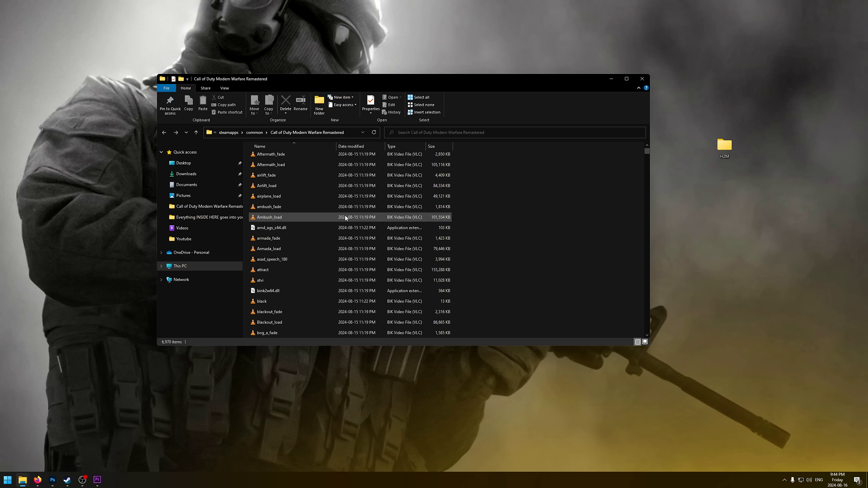
{"action": "left_click", "coordinate": [290, 223]}
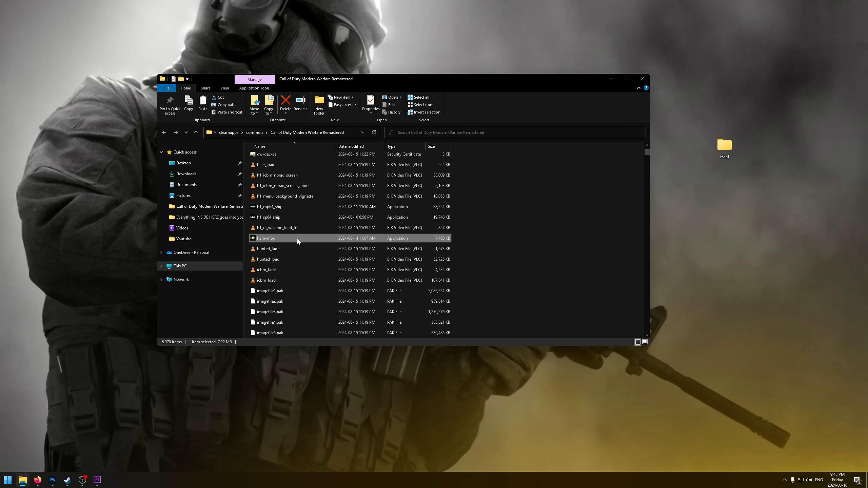
{"action": "right_click", "coordinate": [304, 239]}
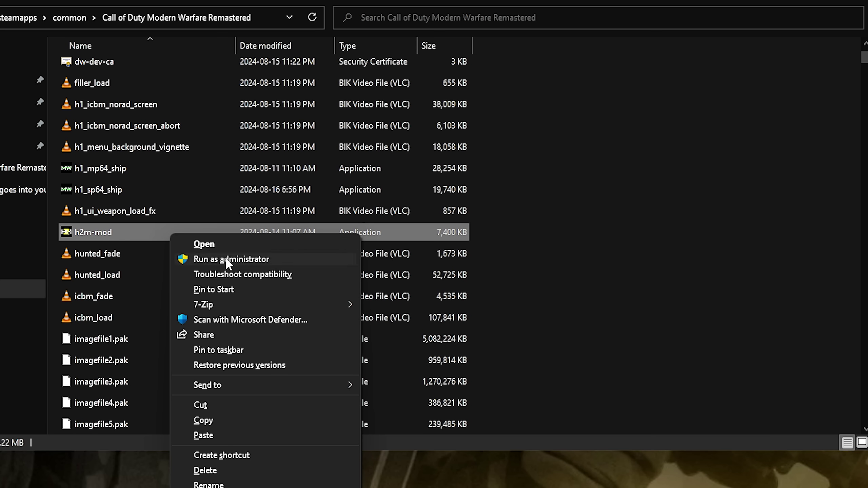
{"action": "left_click", "coordinate": [333, 347]}
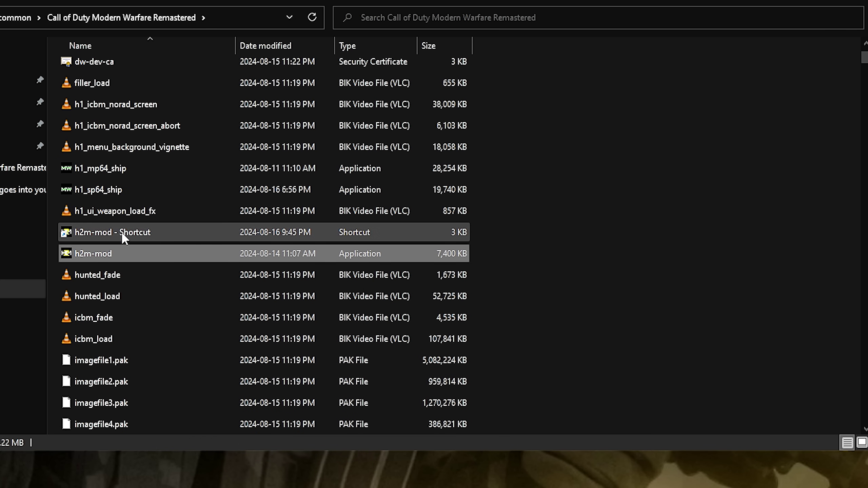
{"action": "left_click_drag", "start_coordinate": [121, 234], "coordinate": [867, 53]}
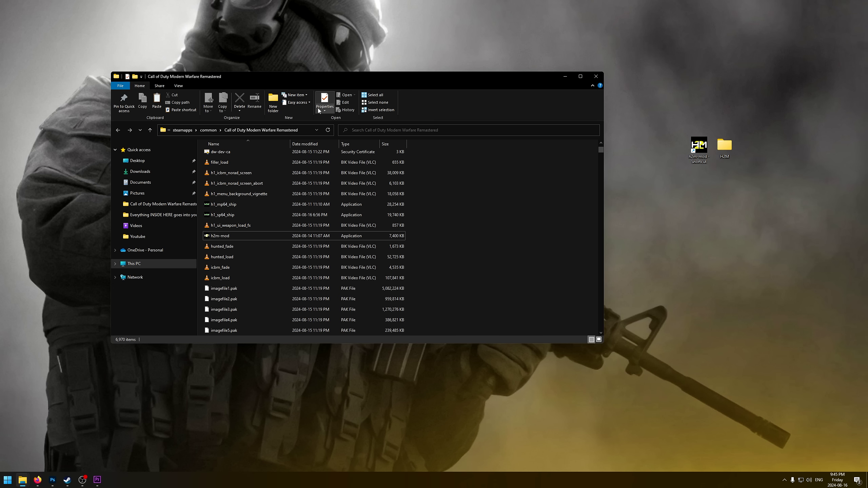
{"action": "left_click", "coordinate": [596, 76]}
{"action": "left_click_drag", "start_coordinate": [432, 105], "coordinate": [562, 186]}
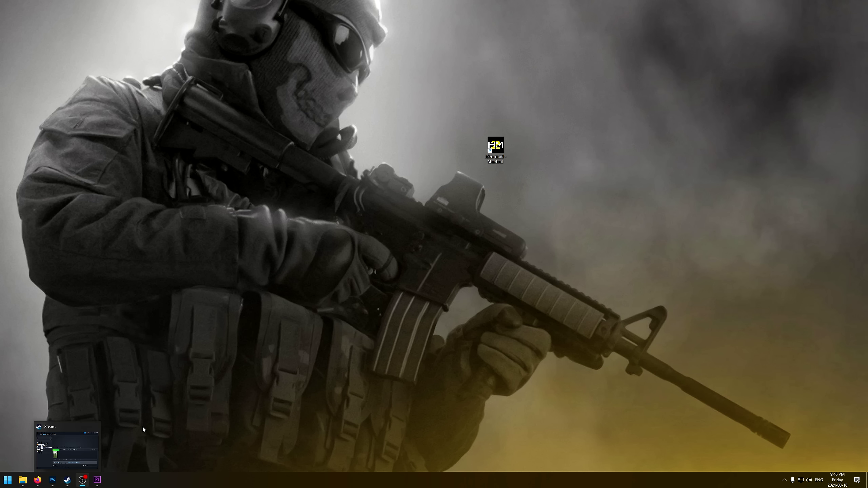
Step: Switch to Steam, examine the external gamepad options in its Controller settings, and close the settings
{"action": "left_click", "coordinate": [68, 479]}
{"action": "left_click_drag", "start_coordinate": [379, 78], "coordinate": [460, 77]}
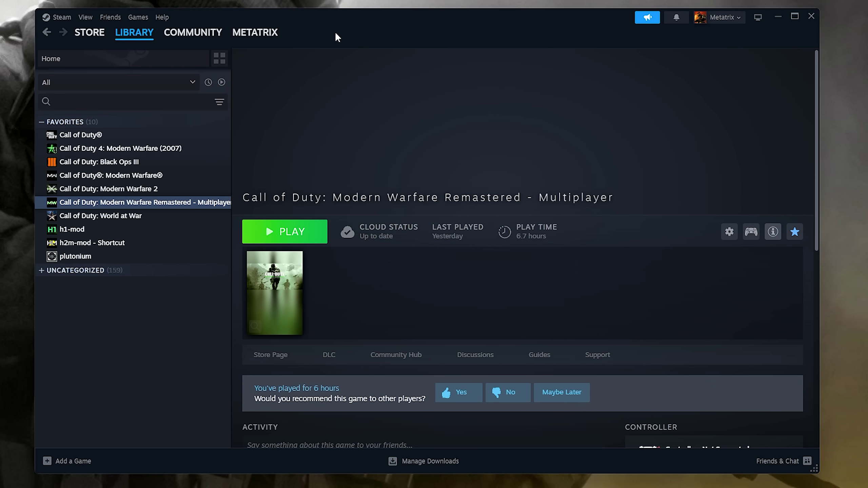
{"action": "left_click", "coordinate": [61, 17]}
{"action": "left_click", "coordinate": [69, 119]}
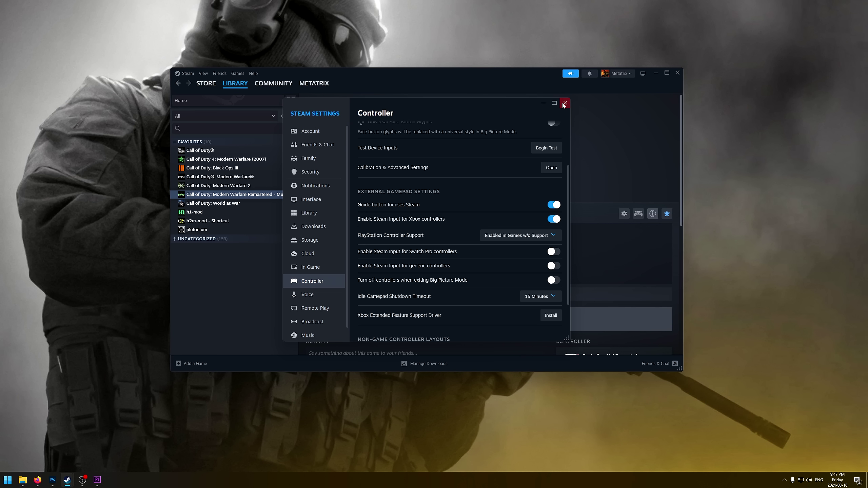
{"action": "left_click", "coordinate": [564, 103]}
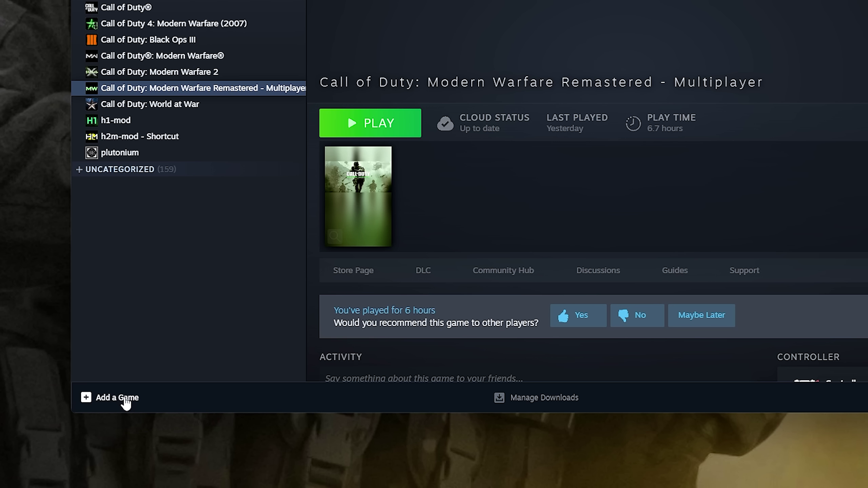
Step: Start adding a non-Steam game and select the h2m-mod executable in the file picker
{"action": "left_click", "coordinate": [121, 398]}
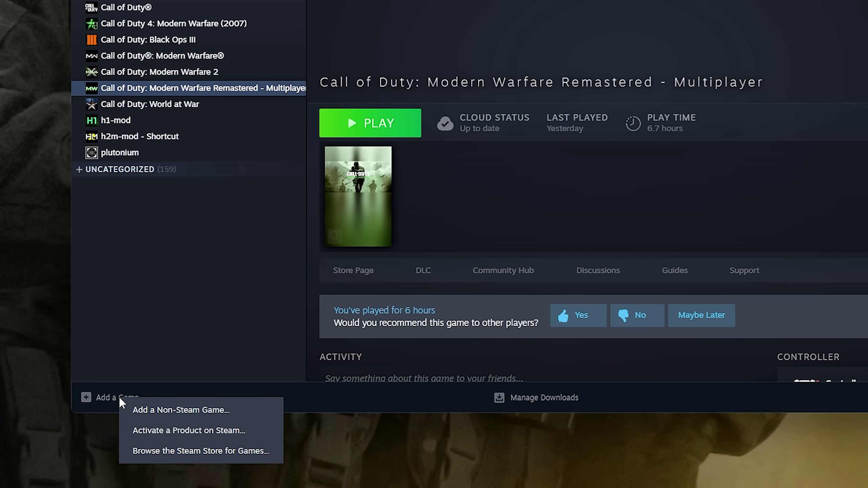
{"action": "left_click", "coordinate": [158, 412]}
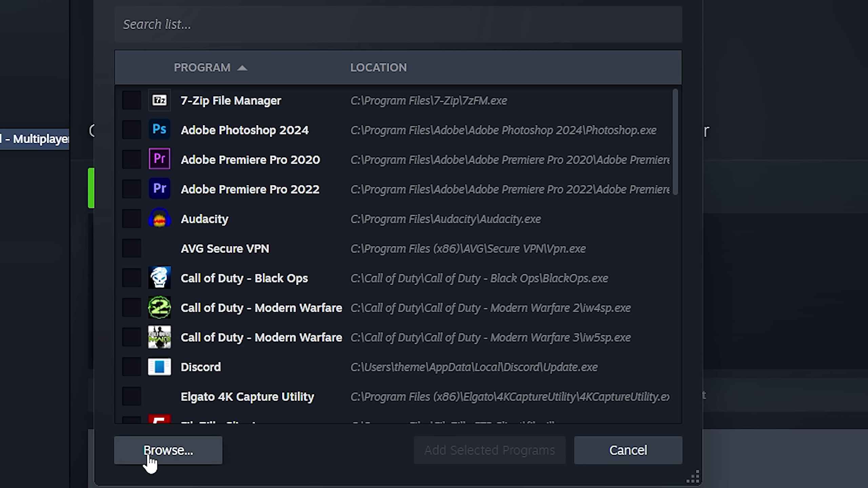
{"action": "left_click", "coordinate": [168, 457]}
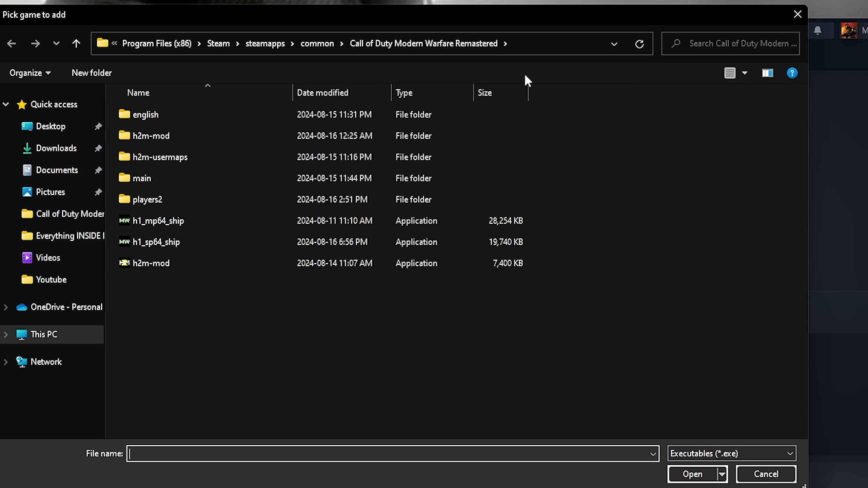
{"action": "left_click", "coordinate": [265, 263]}
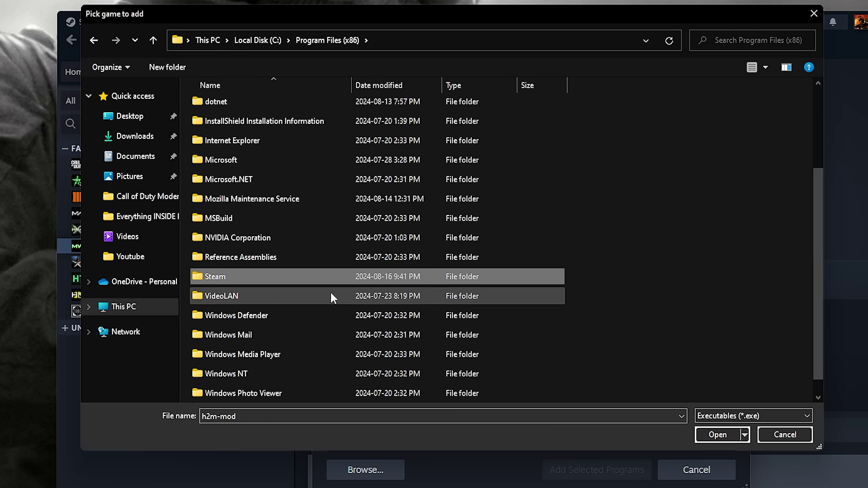
Step: Browse the file picker from Program Files (x86) to Steam\steamapps\common\Call of Duty Modern Warfare Remastered to locate h2m-mod
{"action": "scroll", "coordinate": [292, 193], "scroll_direction": "up", "scroll_amount": 2}
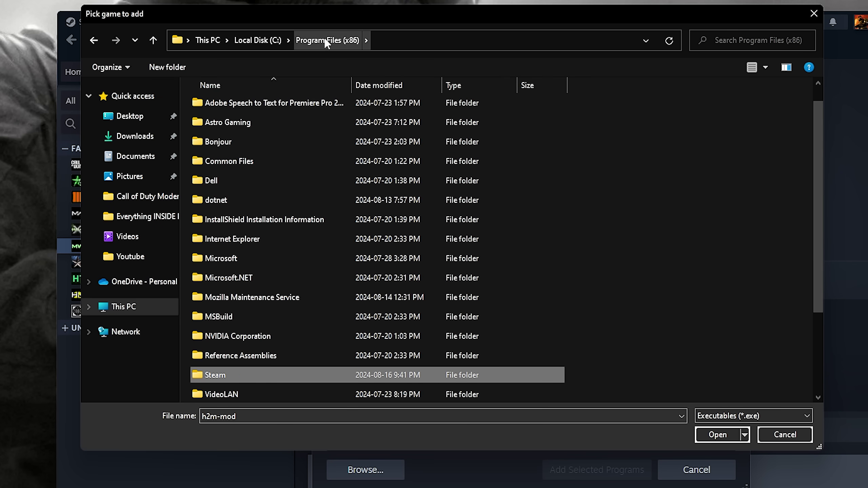
{"action": "scroll", "coordinate": [228, 320], "scroll_direction": "down", "scroll_amount": 1}
{"action": "double_click", "coordinate": [226, 329]}
{"action": "scroll", "coordinate": [246, 199], "scroll_direction": "down", "scroll_amount": 4}
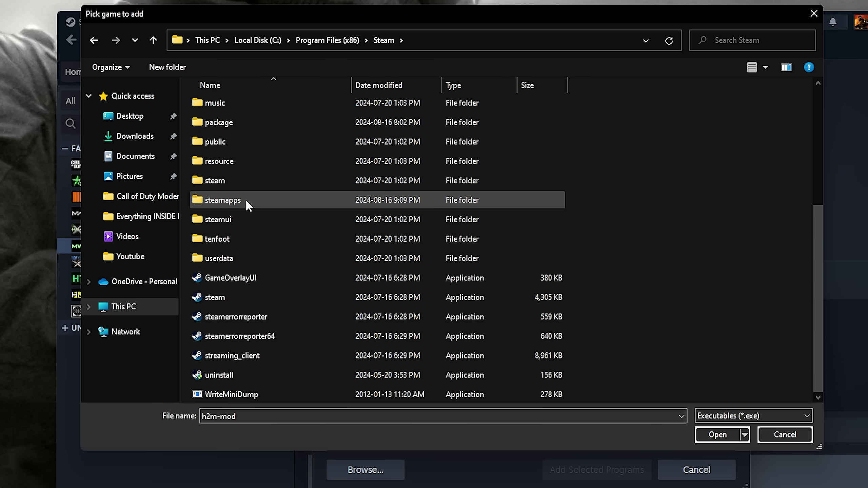
{"action": "double_click", "coordinate": [243, 200]}
{"action": "double_click", "coordinate": [227, 109]}
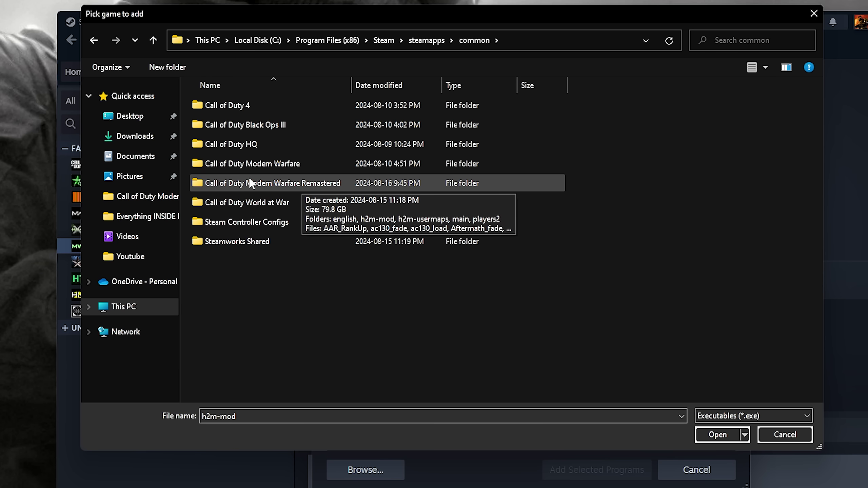
{"action": "double_click", "coordinate": [252, 183]}
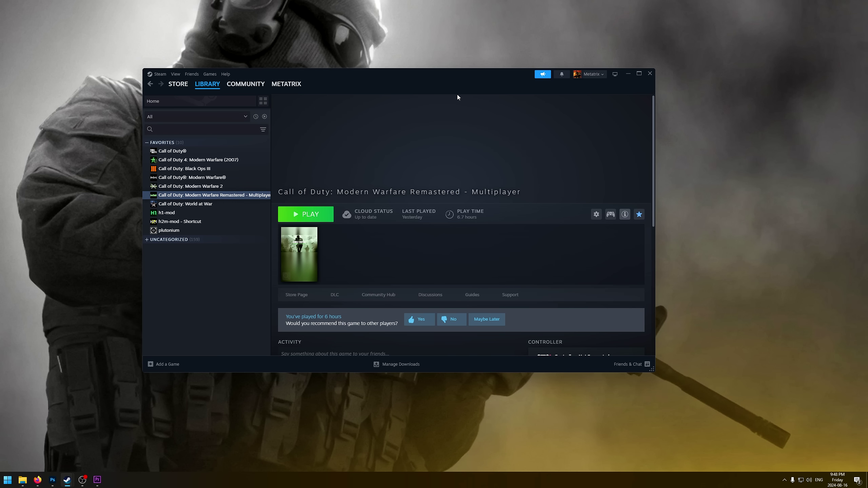
Step: Arrange the Add Non-Steam Game dialog and the Steam library window side by side
{"action": "left_click_drag", "start_coordinate": [457, 94], "coordinate": [578, 162]}
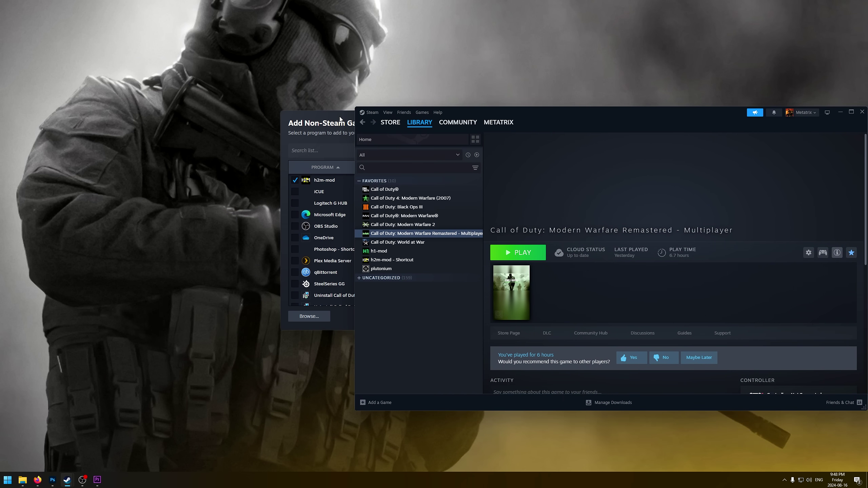
{"action": "left_click_drag", "start_coordinate": [340, 119], "coordinate": [140, 109]}
{"action": "left_click_drag", "start_coordinate": [569, 116], "coordinate": [530, 102]}
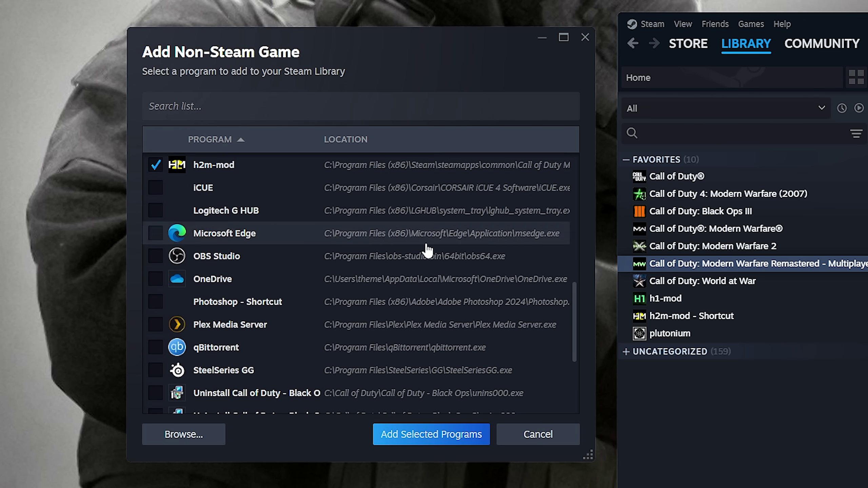
Step: Add the selected h2m-mod program to the Steam library and mark it as a favorite after finding it by searching "h2m"
{"action": "left_click", "coordinate": [433, 436]}
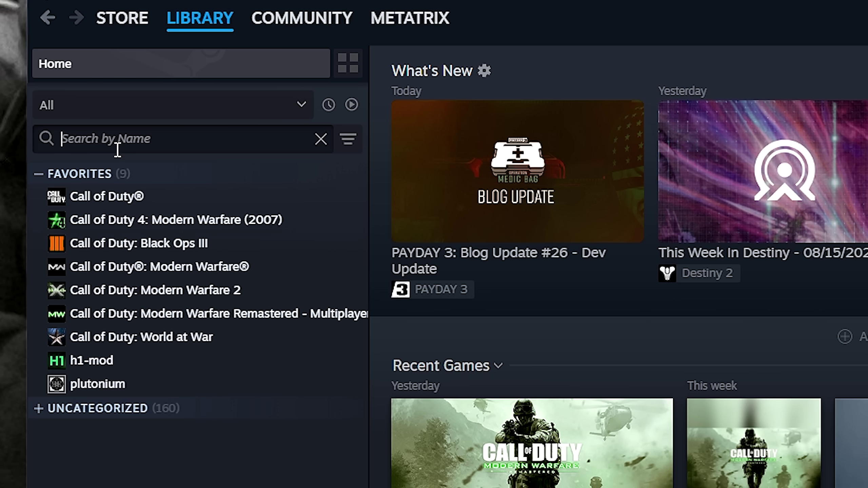
{"action": "type", "text": "h2m"}
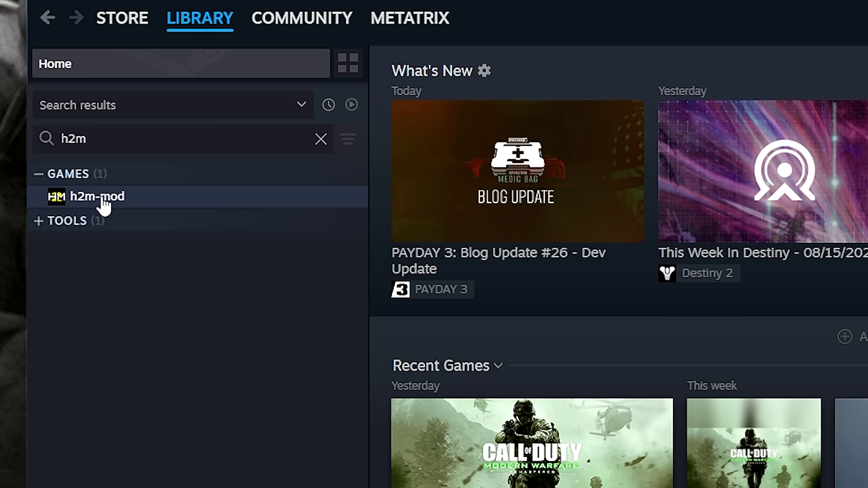
{"action": "left_click", "coordinate": [104, 202]}
{"action": "right_click", "coordinate": [126, 200]}
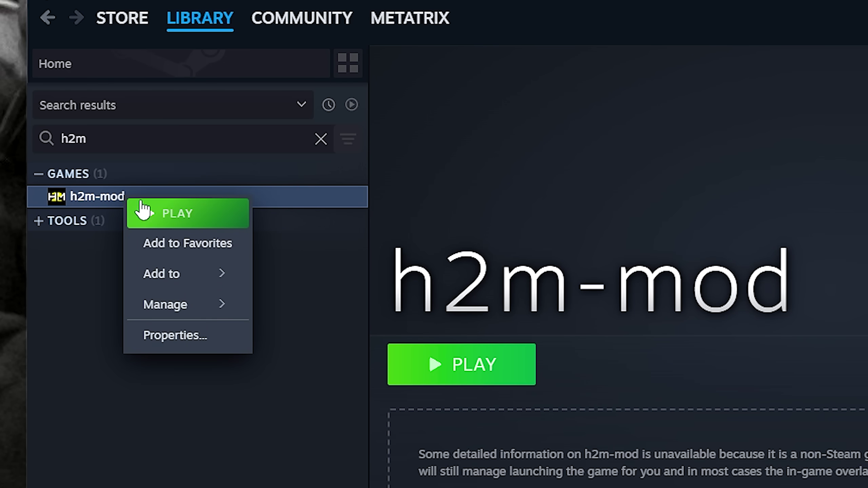
{"action": "left_click", "coordinate": [163, 246]}
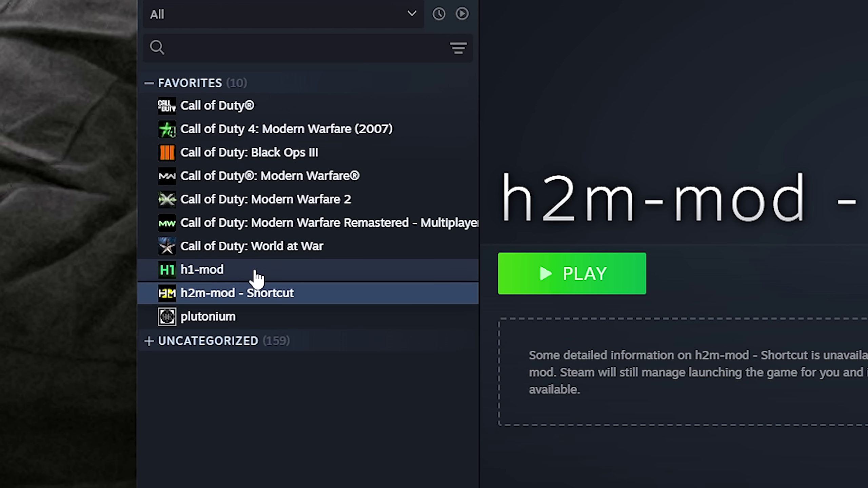
Step: Set the controller override in the properties of h2m-mod - Shortcut to Enable Steam Input and close the properties
{"action": "left_click", "coordinate": [257, 278]}
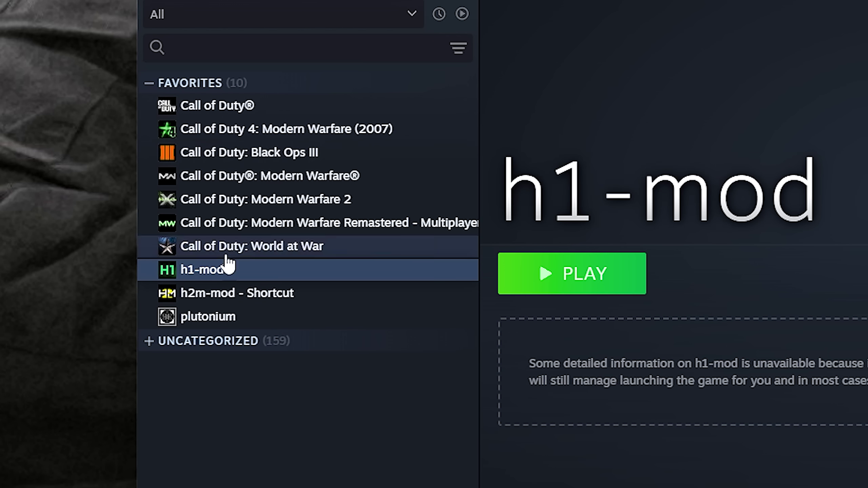
{"action": "left_click", "coordinate": [248, 293]}
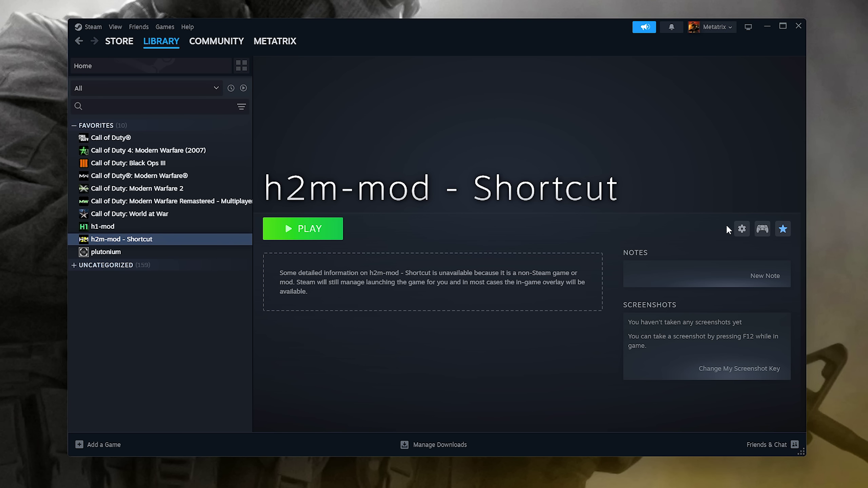
{"action": "left_click", "coordinate": [740, 230]}
{"action": "left_click", "coordinate": [658, 294]}
{"action": "left_click", "coordinate": [259, 168]}
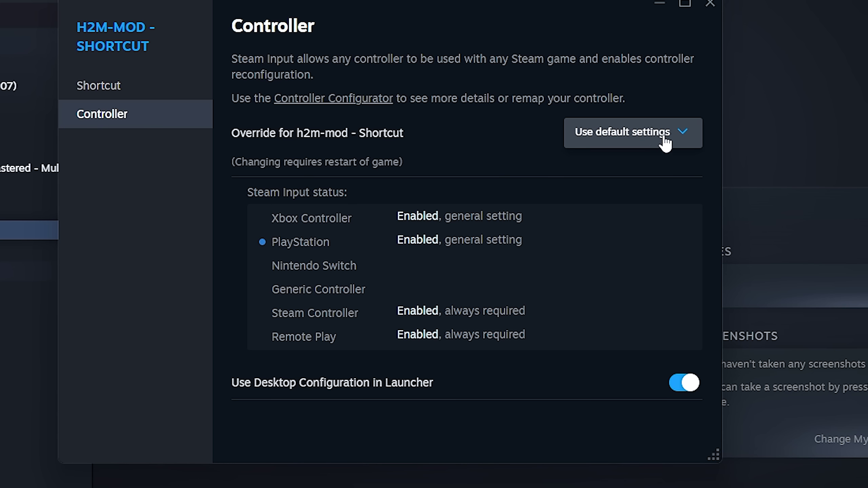
{"action": "left_click", "coordinate": [653, 144]}
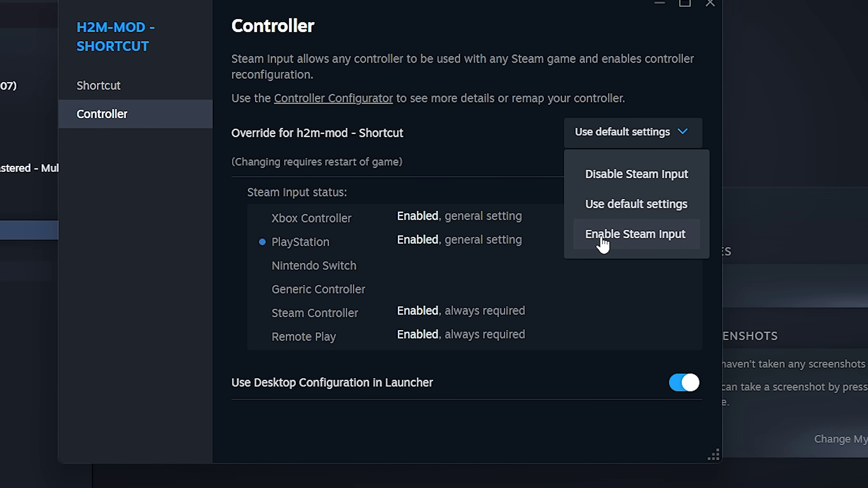
{"action": "left_click", "coordinate": [632, 239]}
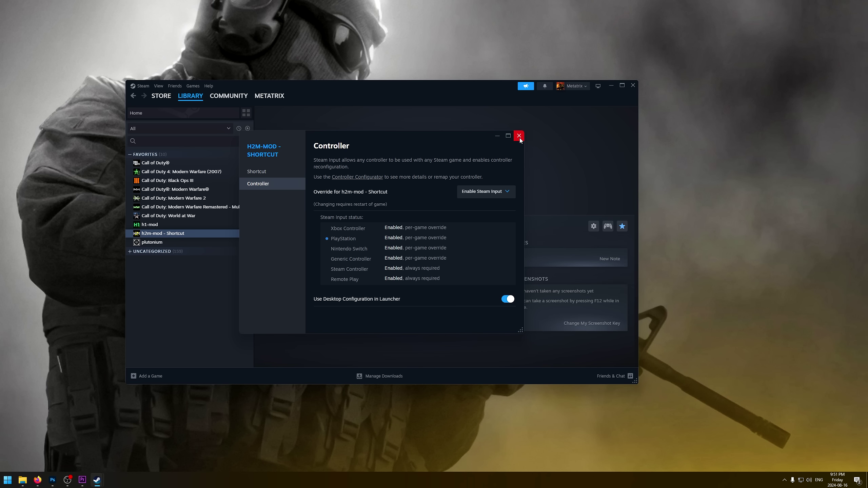
{"action": "left_click", "coordinate": [518, 136]}
Step: Reposition the Steam window slightly and launch h2m-mod - Shortcut from the library
{"action": "left_click_drag", "start_coordinate": [384, 86], "coordinate": [397, 87]}
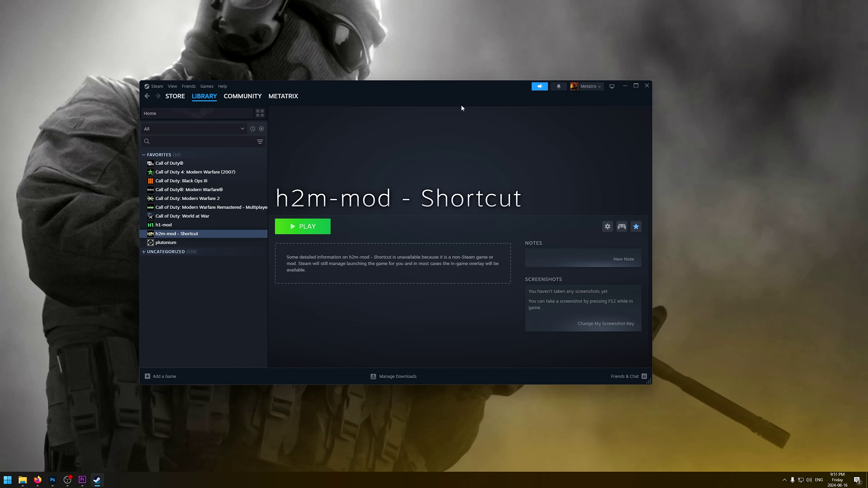
{"action": "mouse_move", "coordinate": [428, 85]}
{"action": "left_mouse_down"}
{"action": "mouse_move", "coordinate": [456, 71]}
{"action": "mouse_move", "coordinate": [424, 82]}
{"action": "left_mouse_up"}
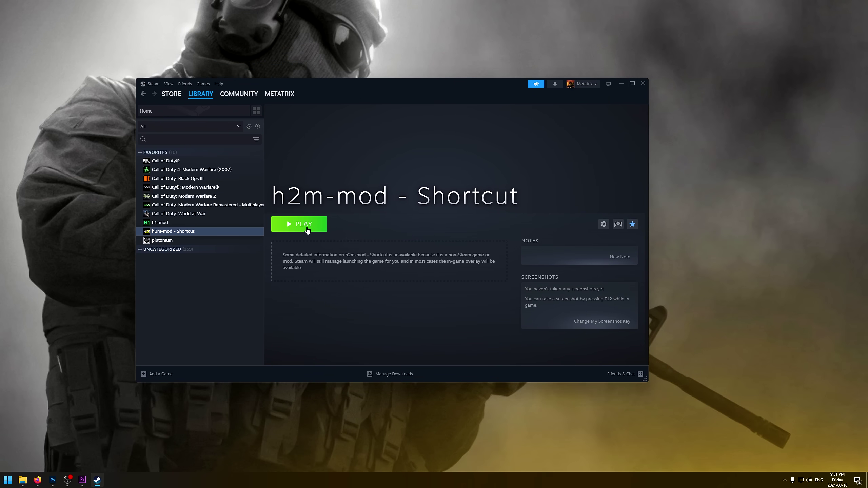
{"action": "left_click", "coordinate": [316, 231]}
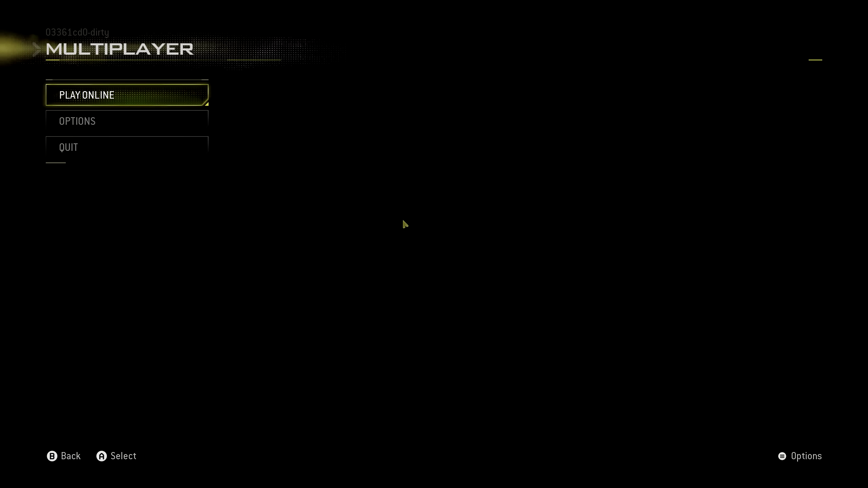
Step: Examine the Gamepad settings in the game's Controls options and leave the options
{"action": "left_click", "coordinate": [91, 121]}
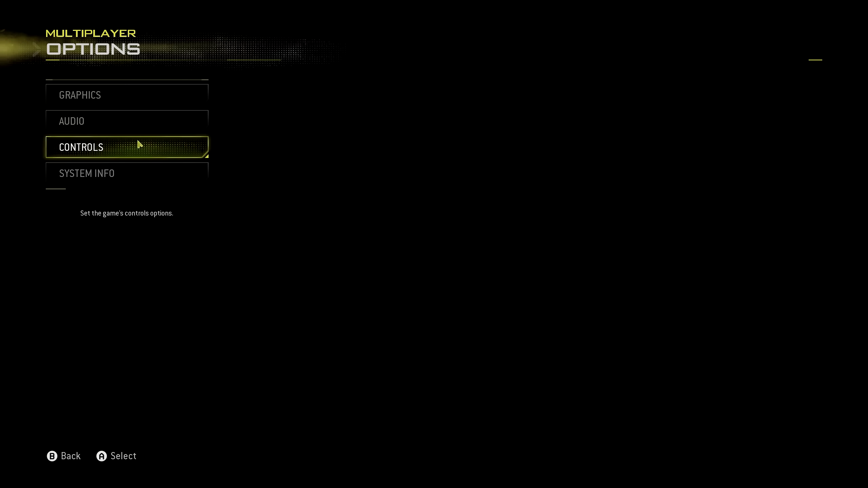
{"action": "left_click", "coordinate": [102, 147]}
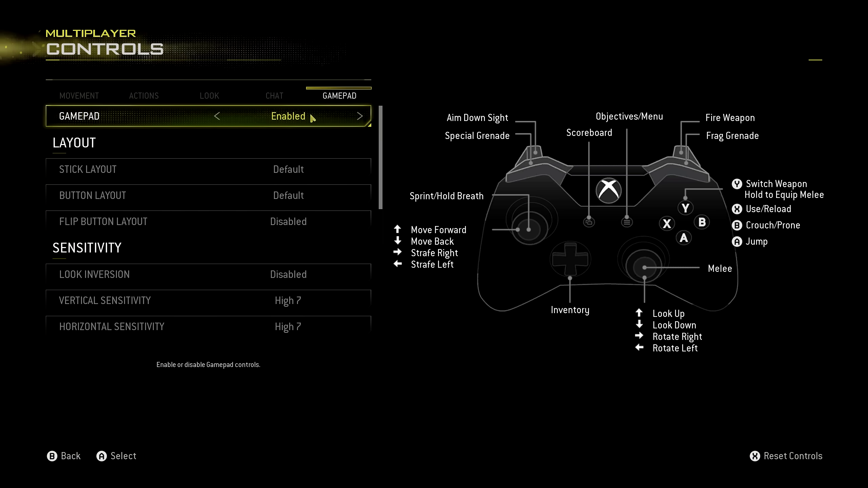
{"action": "key", "text": "Escape"}
Step: Enter Play Online and look through the Personalization options, returning to the Play Online menu
{"action": "key", "text": "Return"}
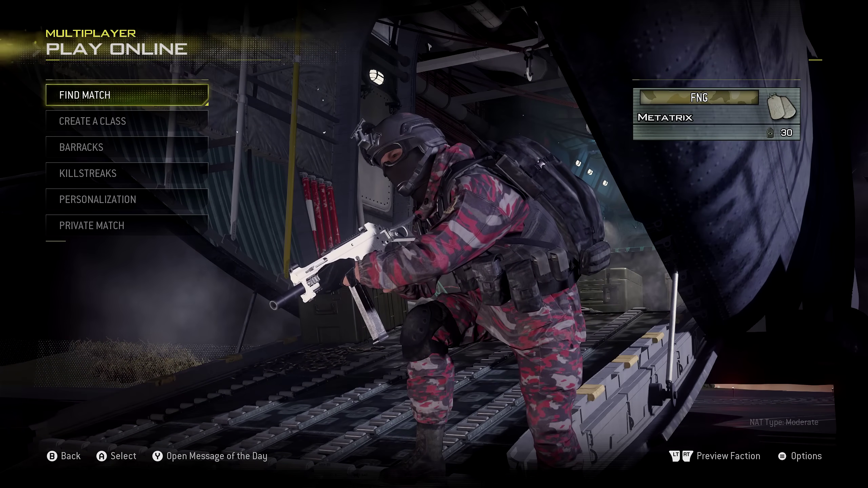
{"action": "key", "text": "Down"}
{"action": "key", "text": "Down"}
{"action": "key", "text": "Down"}
{"action": "key", "text": "Down"}
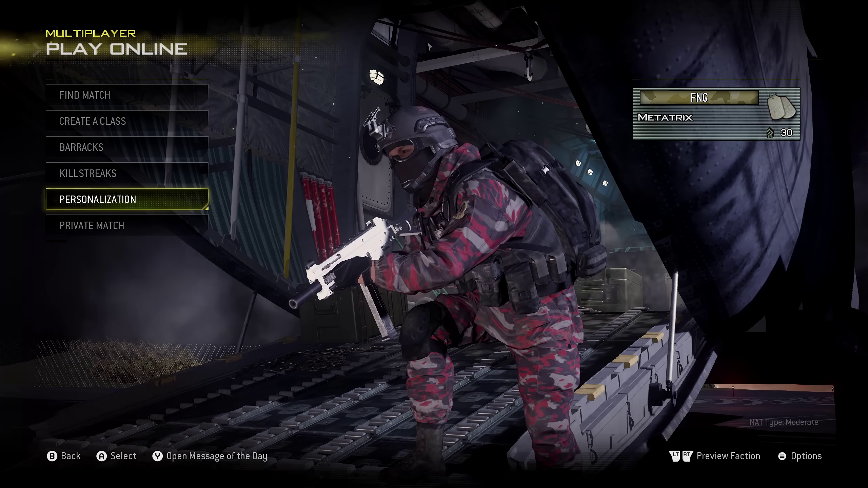
{"action": "key", "text": "Return"}
{"action": "key", "text": "Down"}
{"action": "key", "text": "Down"}
{"action": "key", "text": "Down"}
{"action": "key", "text": "Escape"}
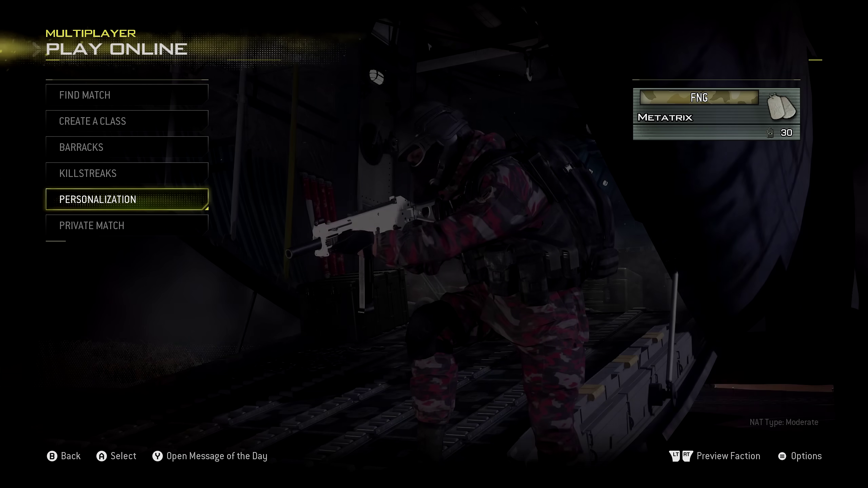
Step: Open the server browser through Find Match and switch the server source filter to Favorites
{"action": "key", "text": "Up"}
{"action": "key", "text": "Up"}
{"action": "key", "text": "Up"}
{"action": "key", "text": "Up"}
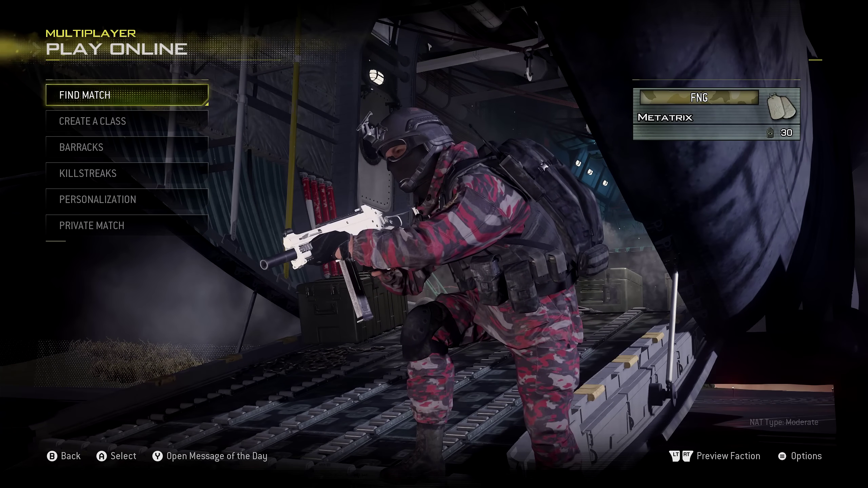
{"action": "key", "text": "Return"}
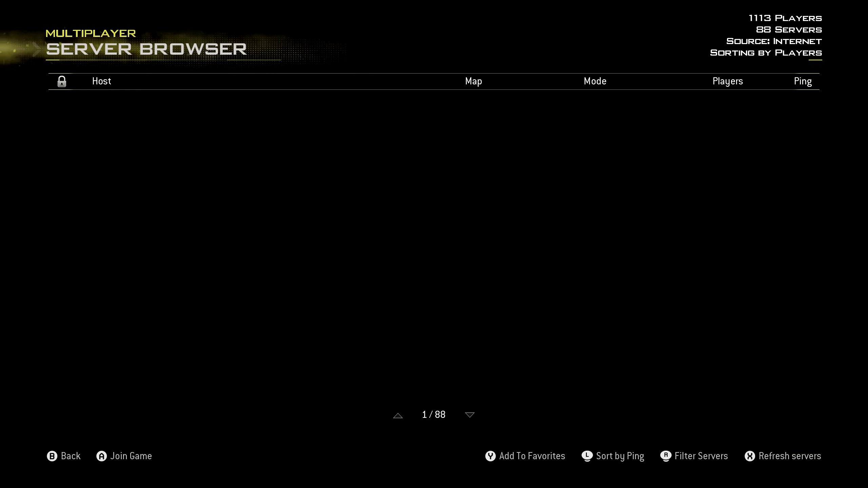
{"action": "left_click", "coordinate": [697, 455]}
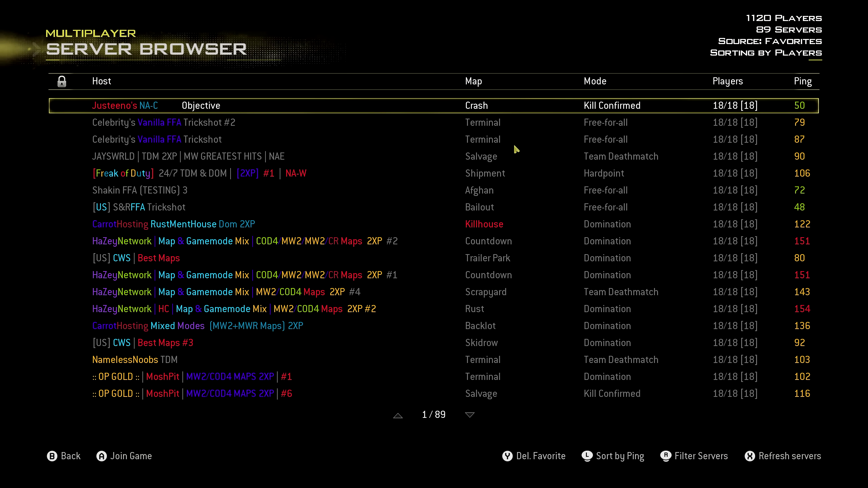
Step: Sort the server browser's list by ping
{"action": "key", "text": "Up"}
{"action": "key", "text": "Down"}
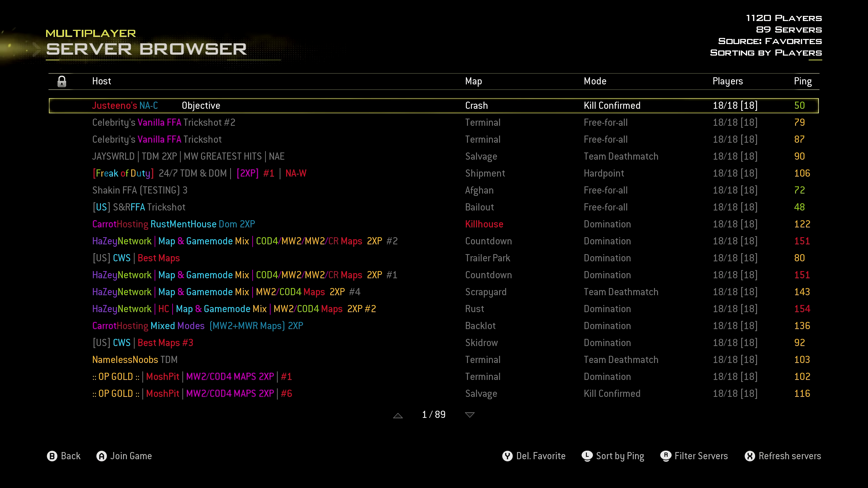
{"action": "left_click", "coordinate": [617, 444]}
{"action": "key", "text": "Down"}
{"action": "key", "text": "Up"}
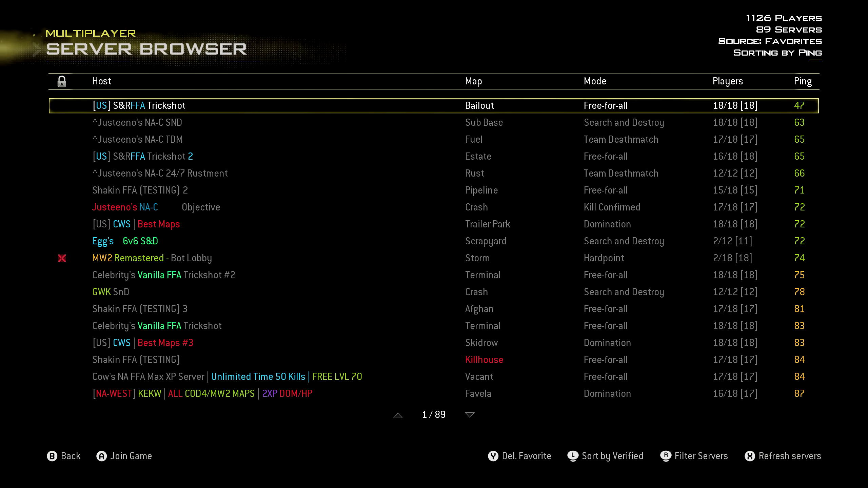
Step: Examine the servers at the end of the ping-sorted list and return to the Play Online menu
{"action": "key", "text": "Up"}
{"action": "key", "text": "Up"}
{"action": "key", "text": "Down"}
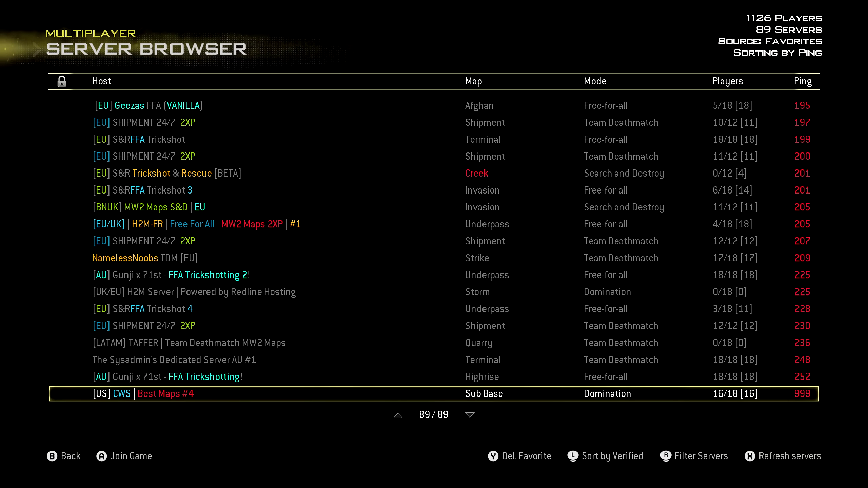
{"action": "key", "text": "Escape"}
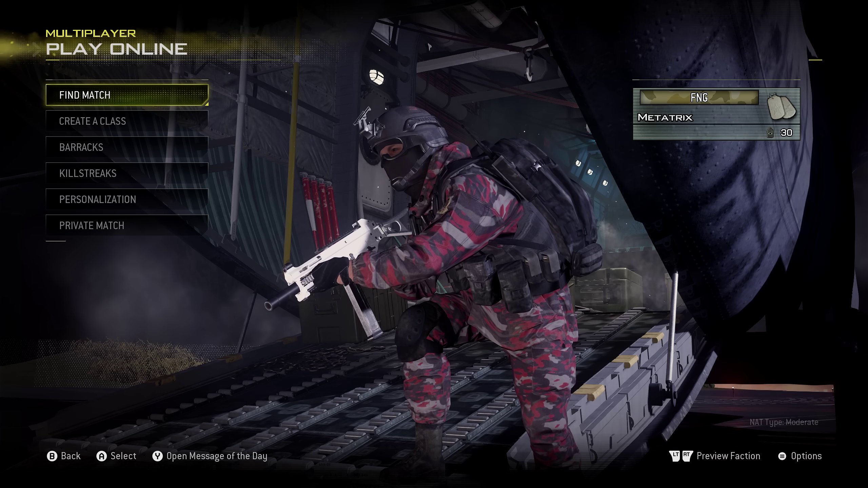